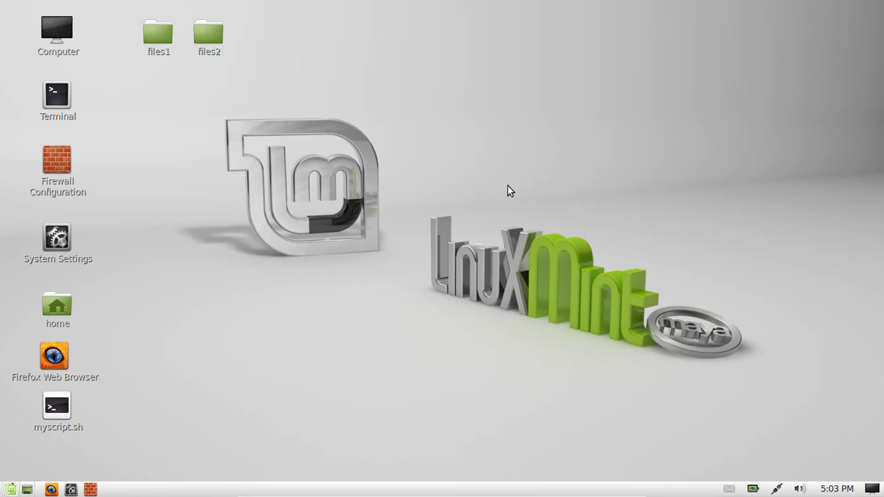
Step: Launch a terminal from the desktop and run 'sudo apt-get install gnome-panel'
double_click(48, 93)
drag(349, 39, 345, 80)
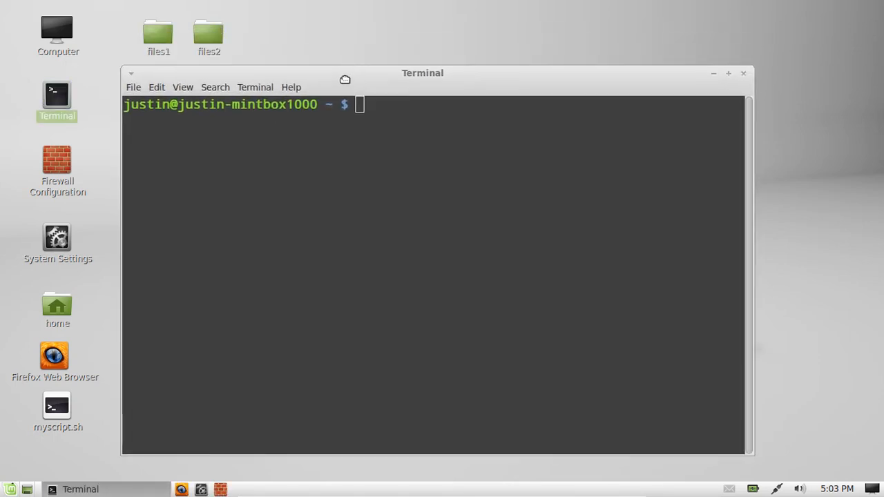
text(sudo ap)
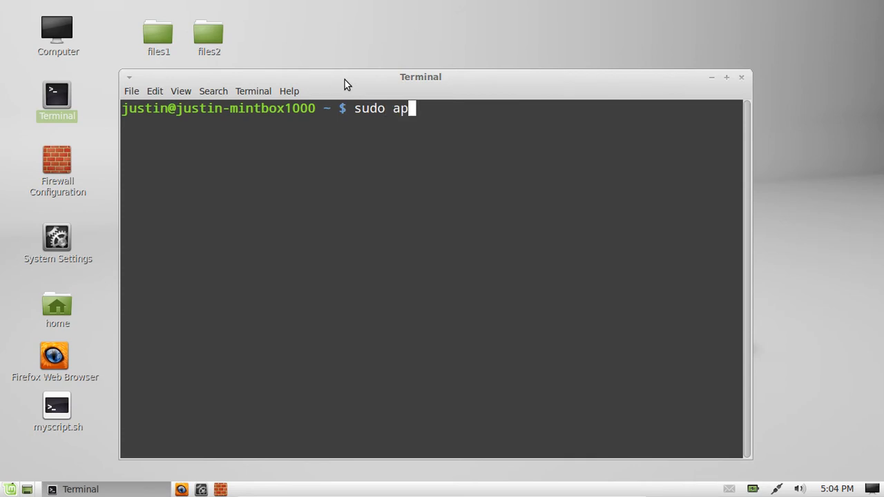
text(t-get install g)
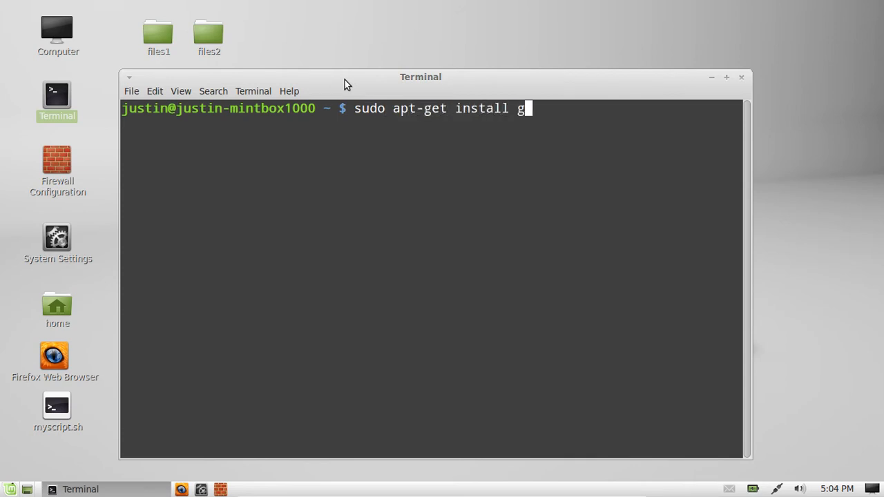
text(nome-panel)
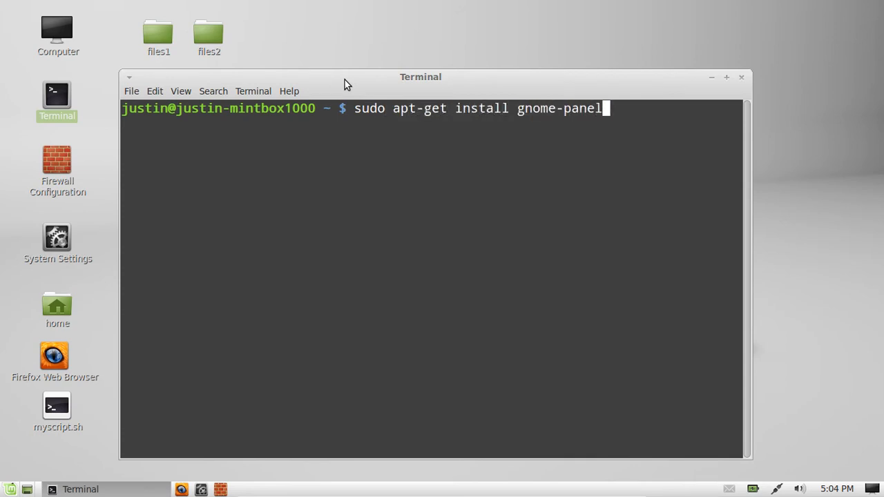
key(Return)
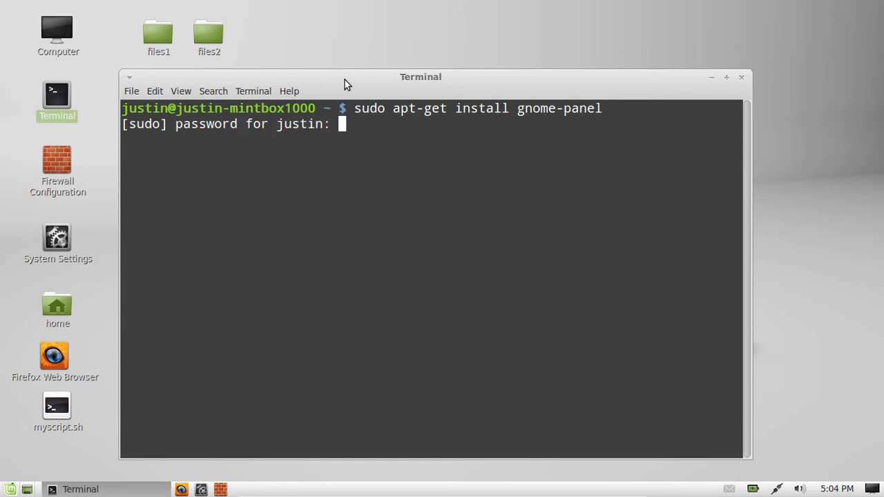
Step: Submit the sudo password so apt-get finishes, reporting gnome-panel already newest
key(Return)
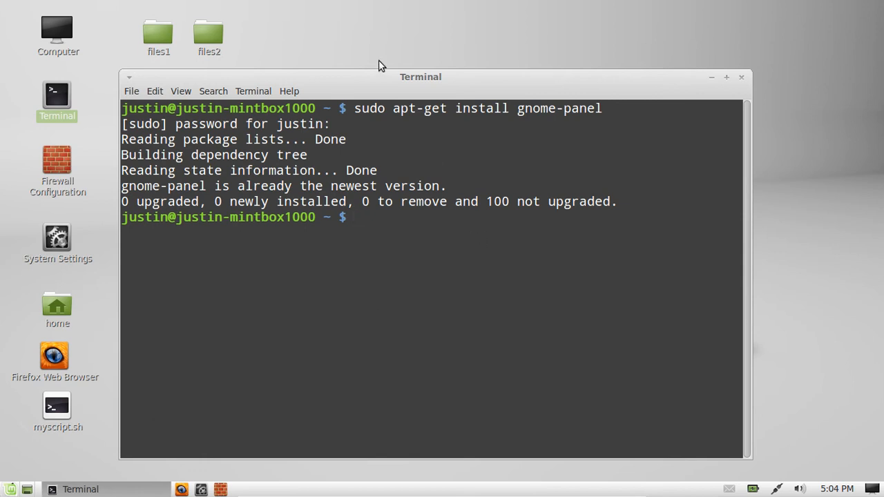
drag(354, 108, 589, 107)
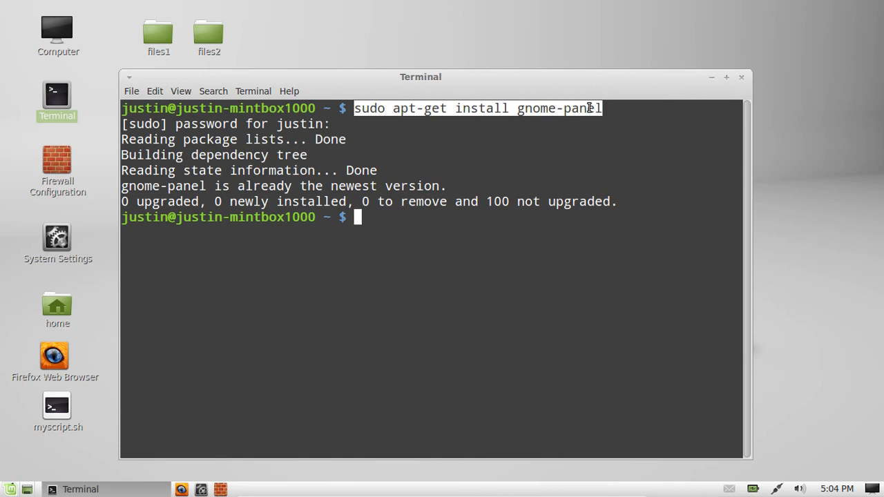
click(406, 171)
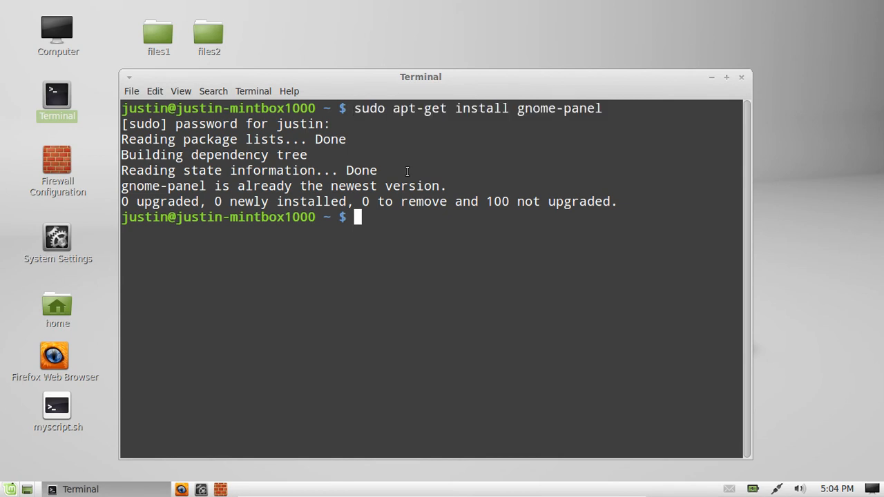
click(10, 489)
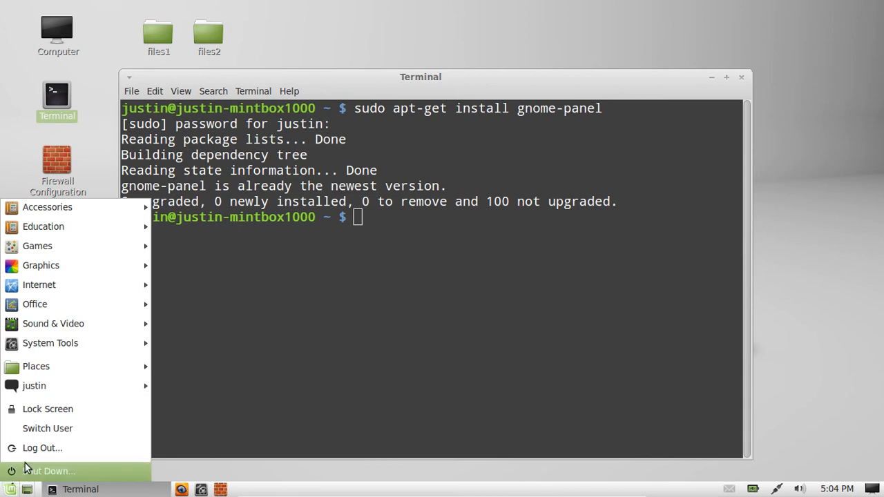
click(10, 489)
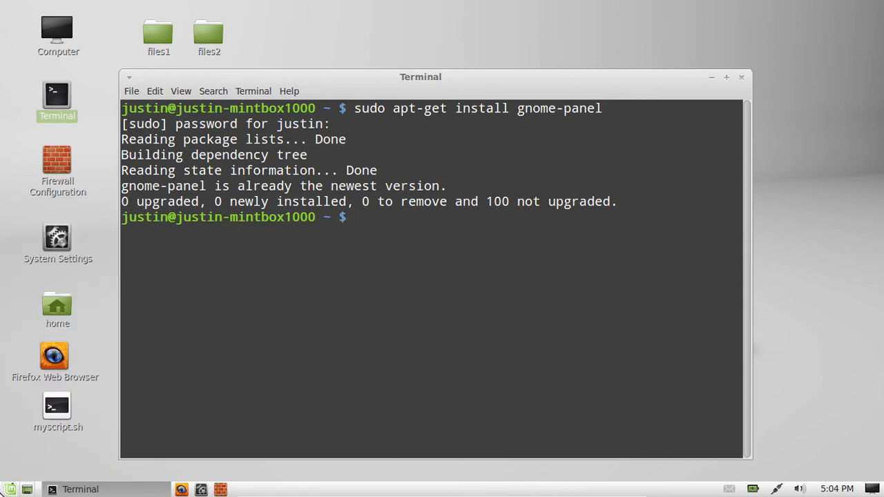